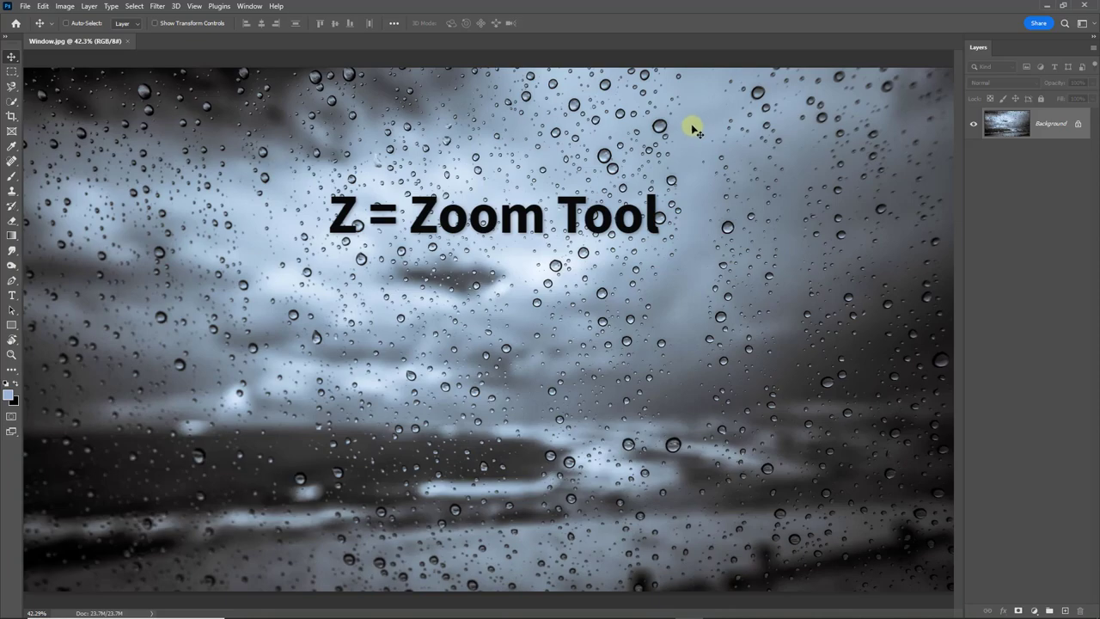
- Zoom onto the large upper-right droplet and select it with the Quick Selection Tool
key("z")
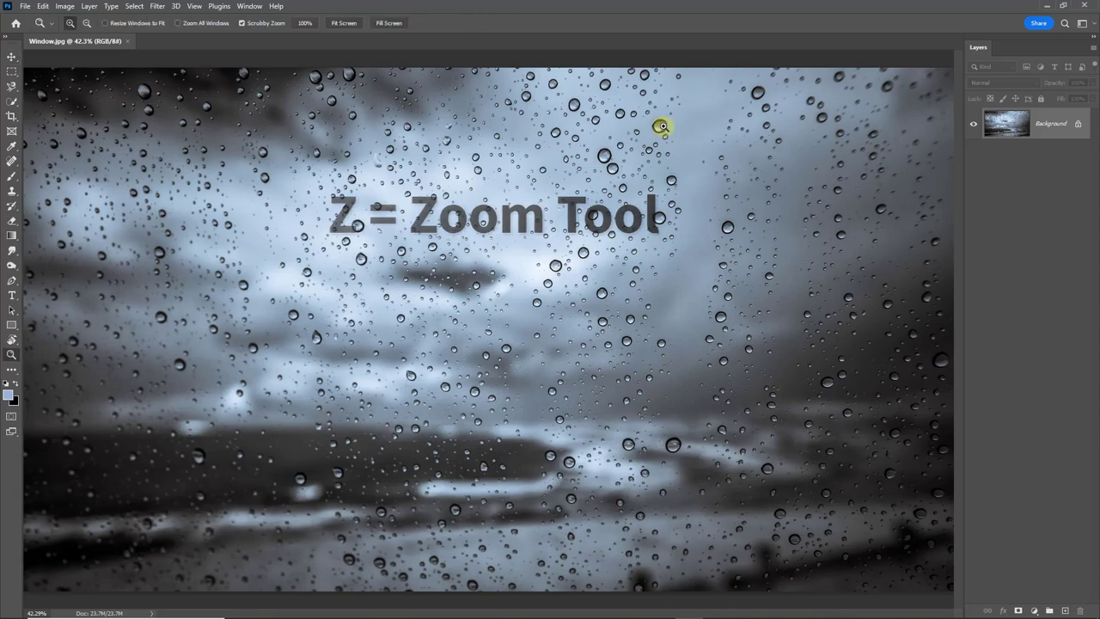
left_click_drag(660, 126, 614, 289)
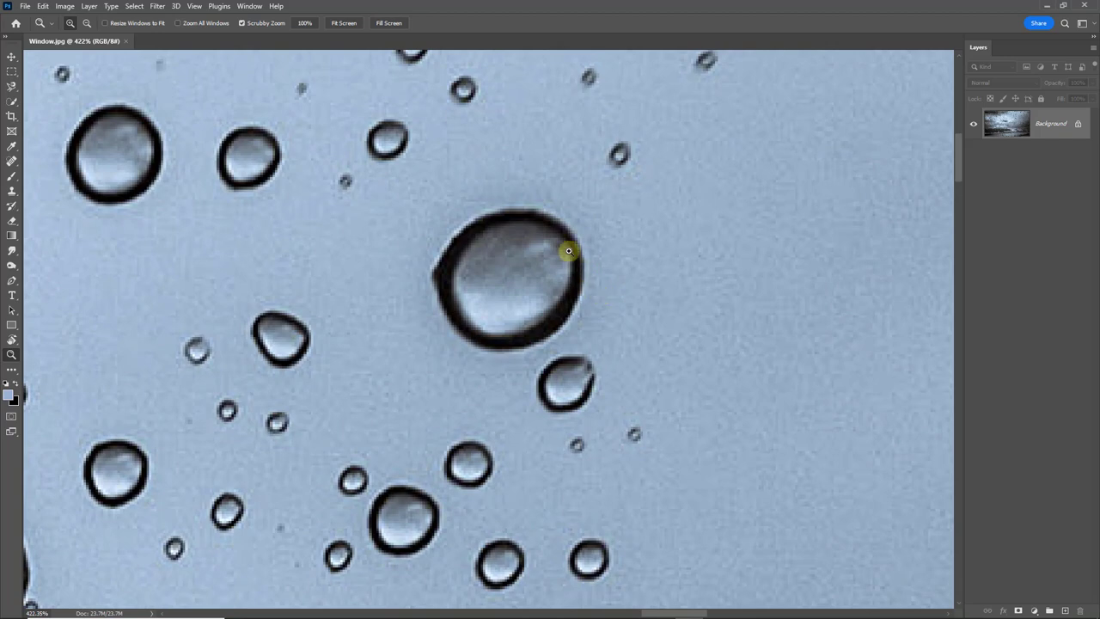
left_click(18, 92)
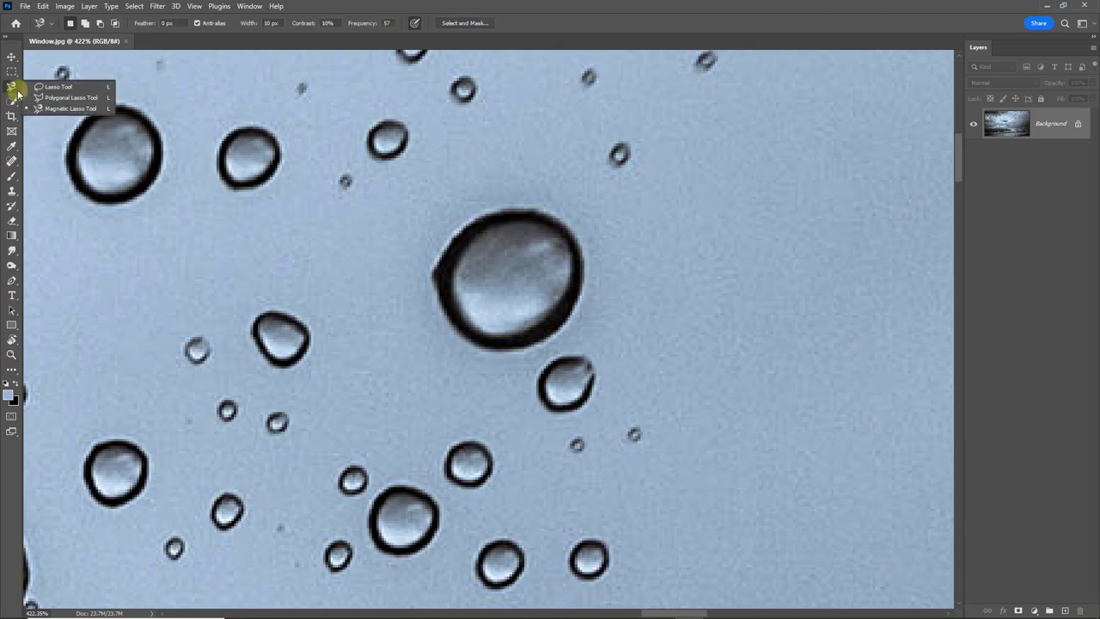
left_click(18, 104)
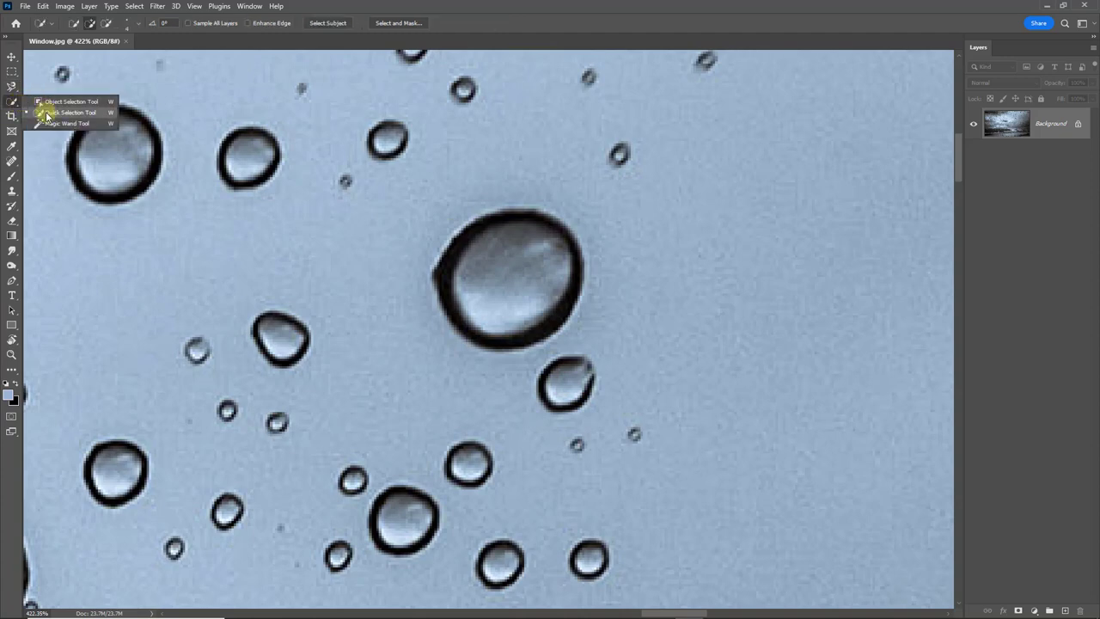
left_click(47, 113)
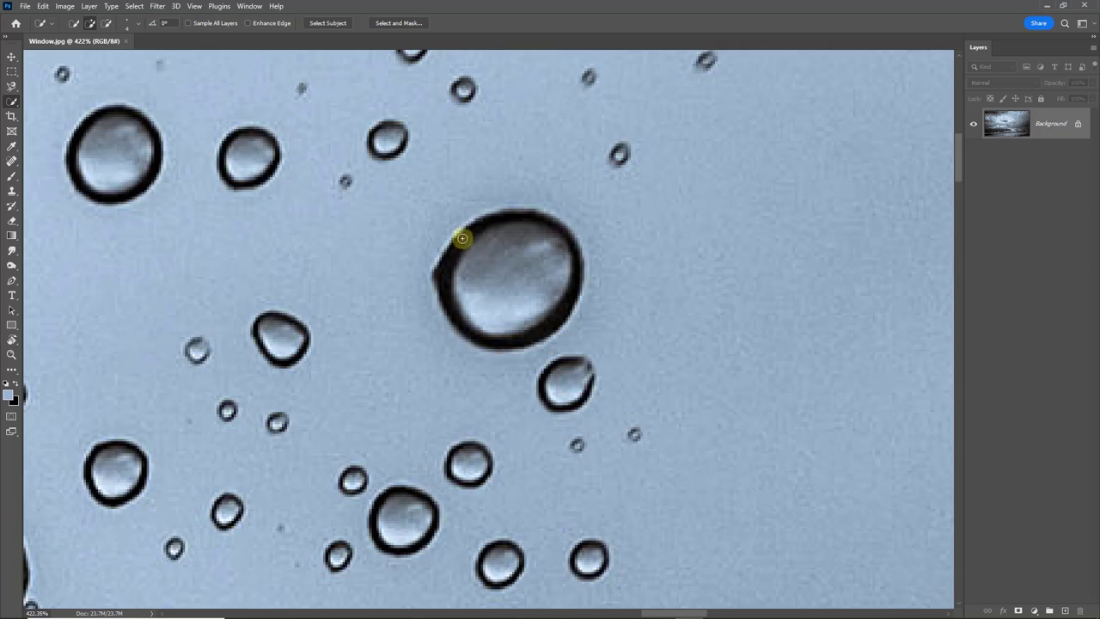
mouse_move(461, 239)
left_mouse_down()
mouse_move(489, 221)
mouse_move(536, 218)
mouse_move(569, 243)
mouse_move(566, 301)
mouse_move(524, 336)
mouse_move(473, 327)
mouse_move(449, 298)
mouse_move(456, 285)
mouse_move(501, 293)
left_mouse_up()
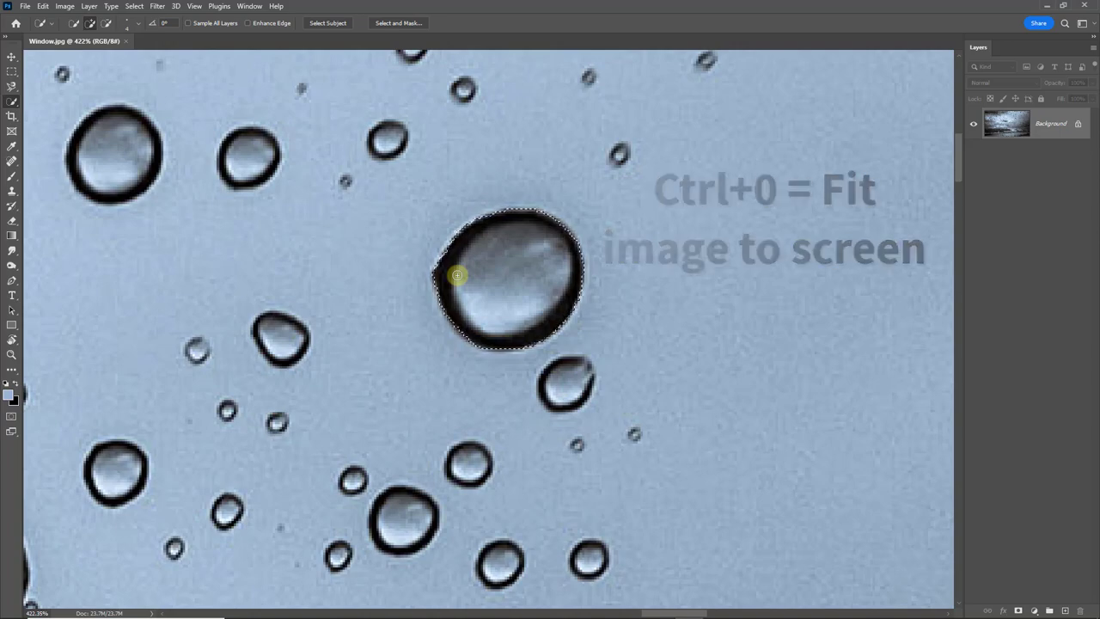
- Fit the image on screen and apply a 2 px feather to the droplet selection in Select and Mask
key("ctrl+0")
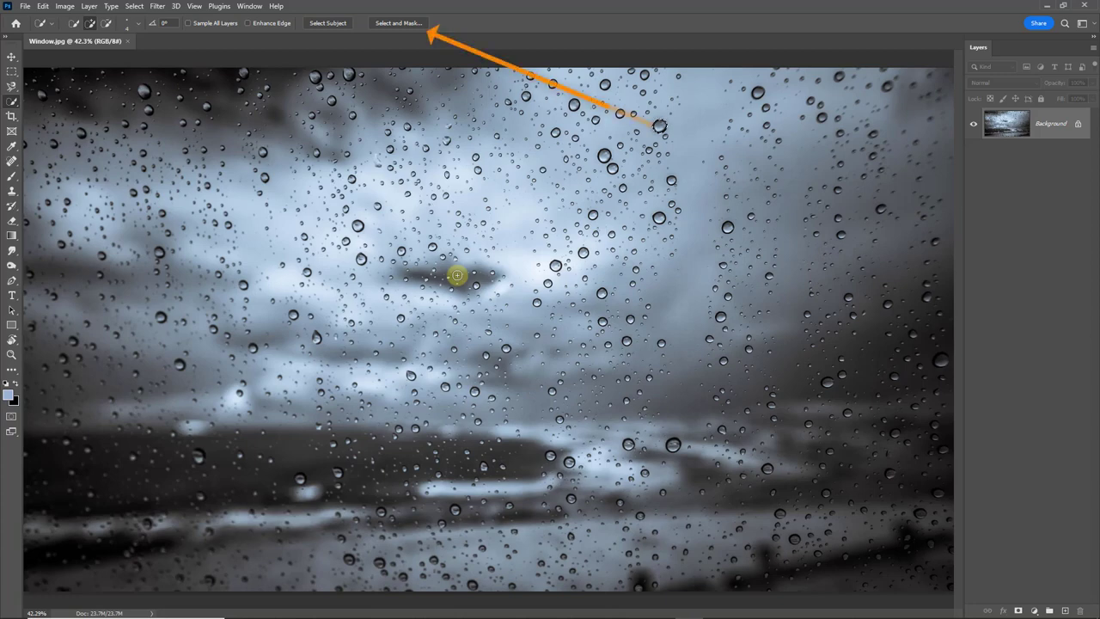
left_click(383, 24)
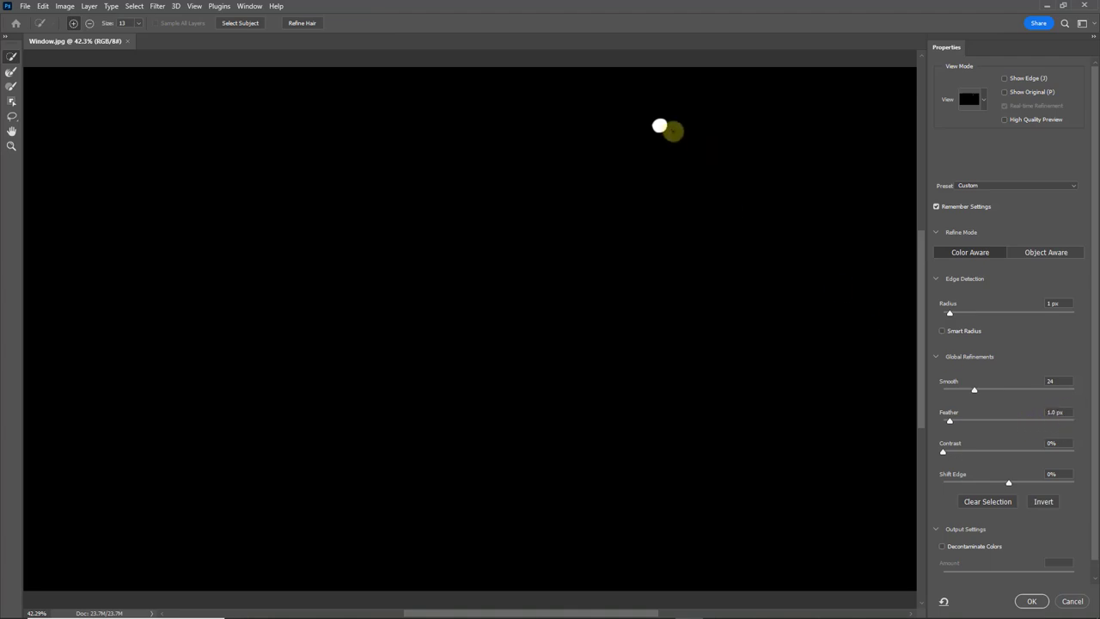
double_click(1053, 413)
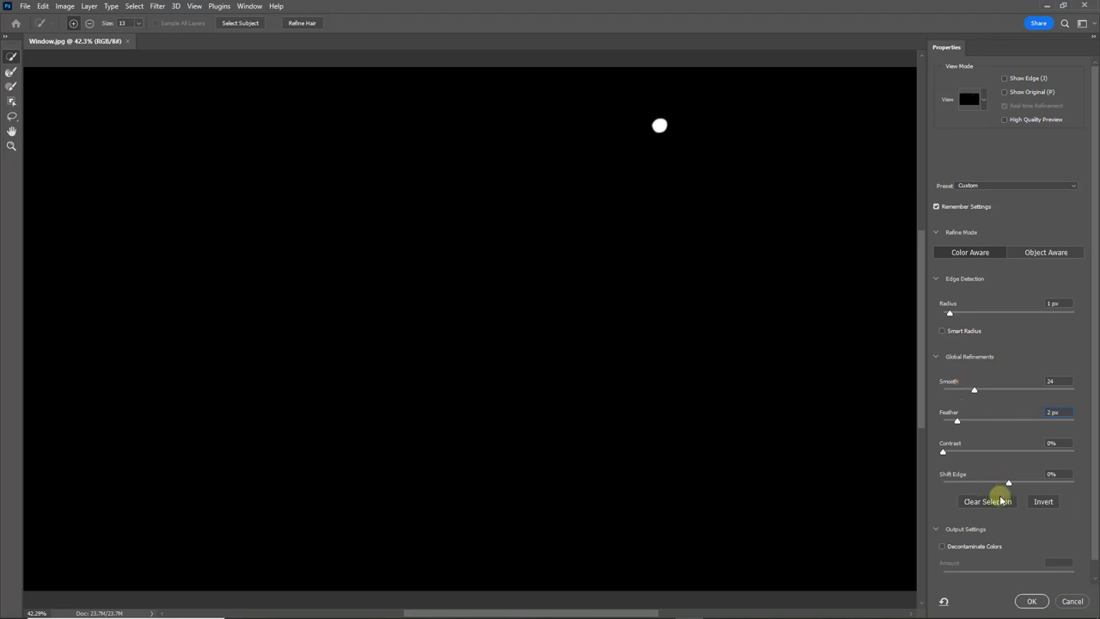
left_click(1031, 601)
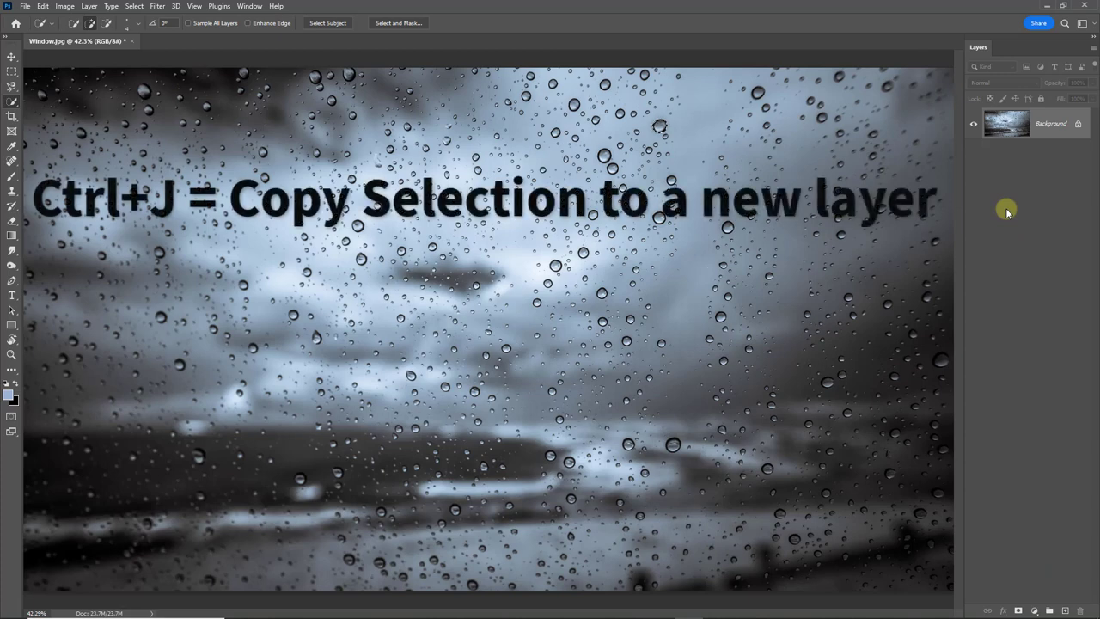
- Copy the droplet to Layer 1, hide Layer 1, and make the Background layer active
key("ctrl+j")
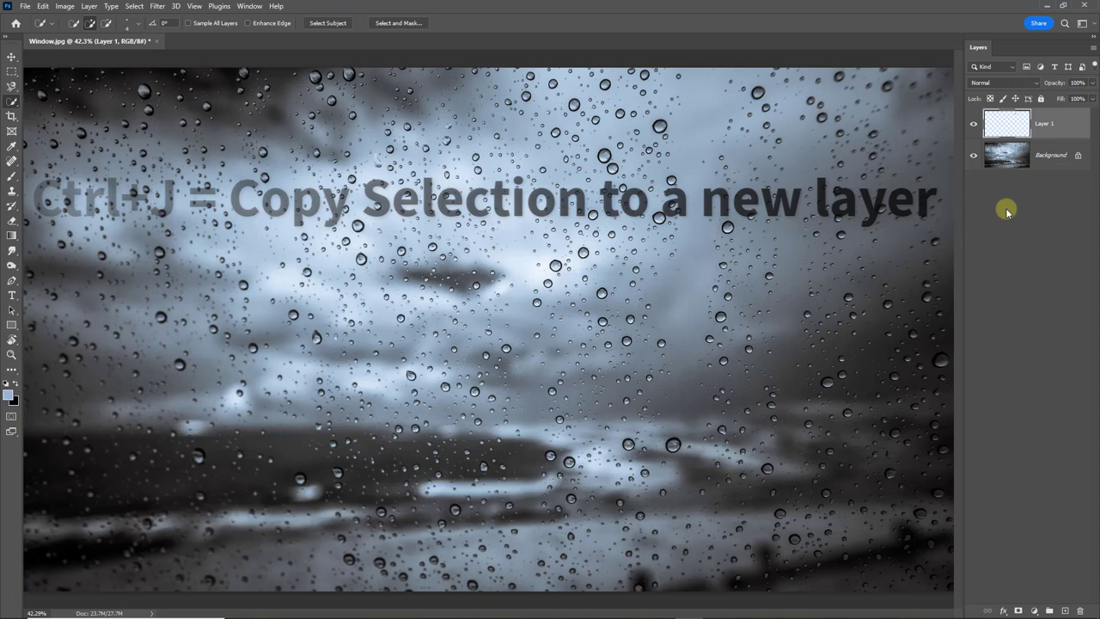
left_click(973, 156)
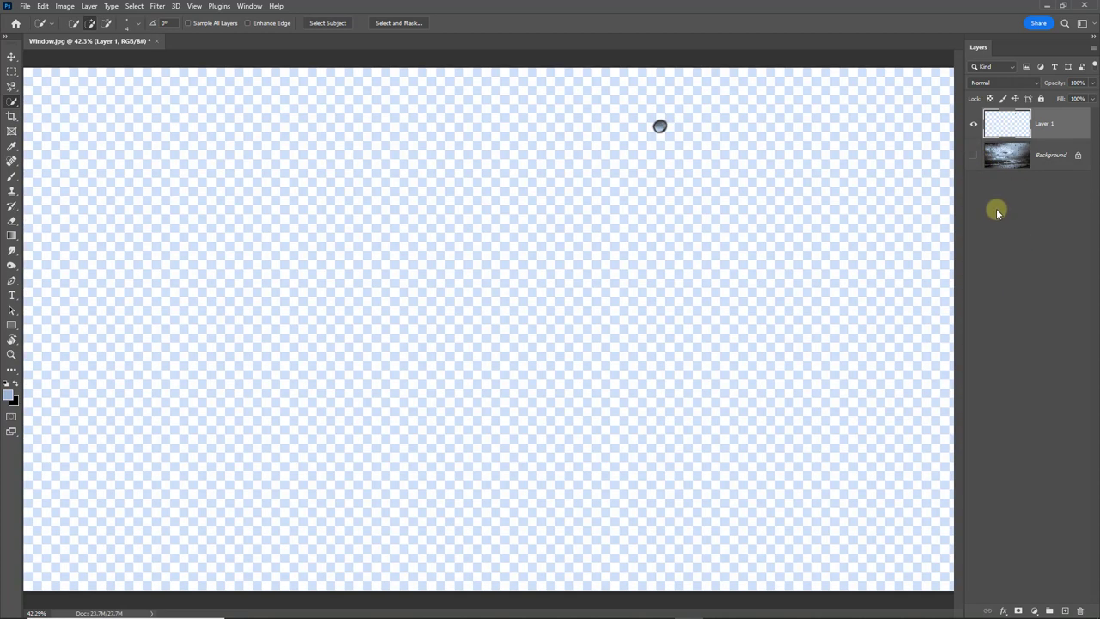
left_click(974, 157)
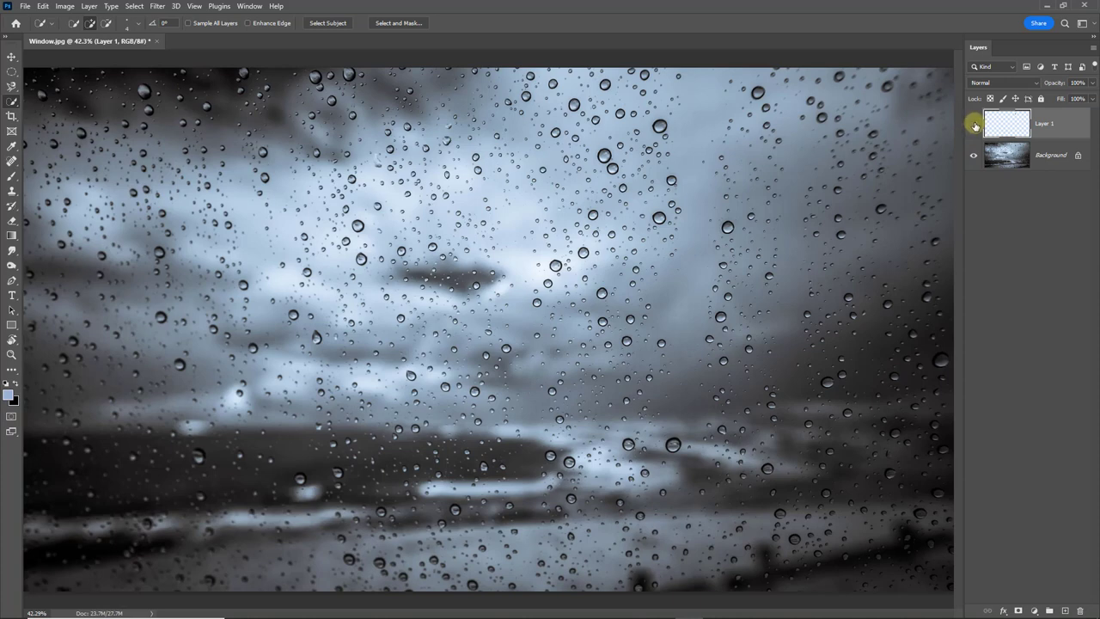
left_click(973, 125)
left_click(1046, 156)
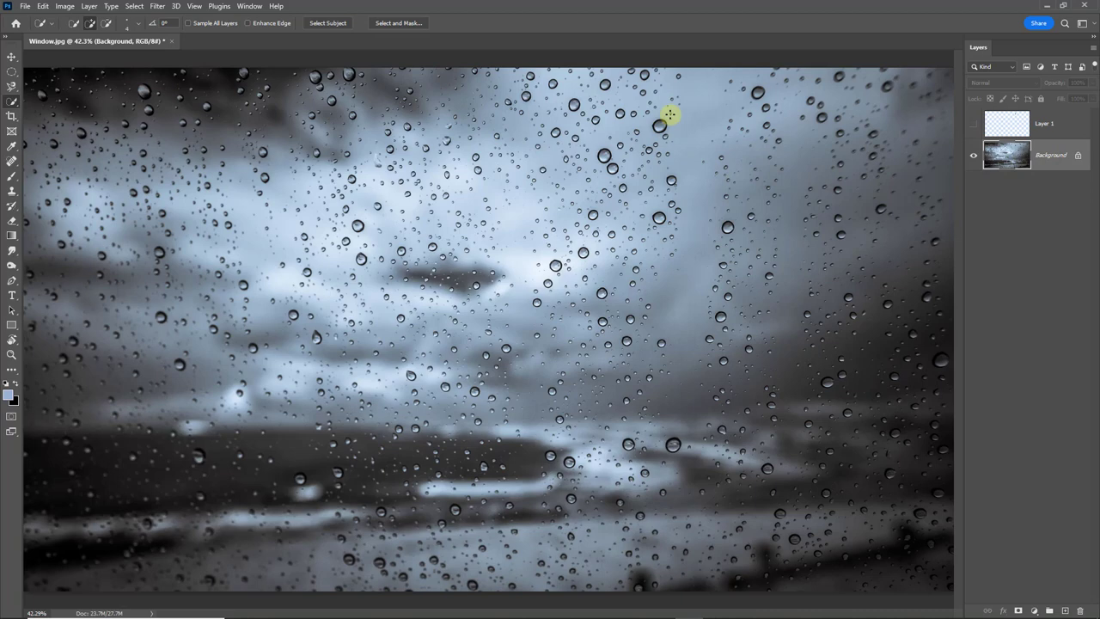
- Spot-heal the large droplet and four small nearby drops out of the Background photo
mouse_move(685, 83)
left_mouse_down()
mouse_move(662, 238)
mouse_move(682, 405)
mouse_move(713, 238)
mouse_move(702, 113)
left_mouse_up()
left_click_drag(678, 139, 710, 158)
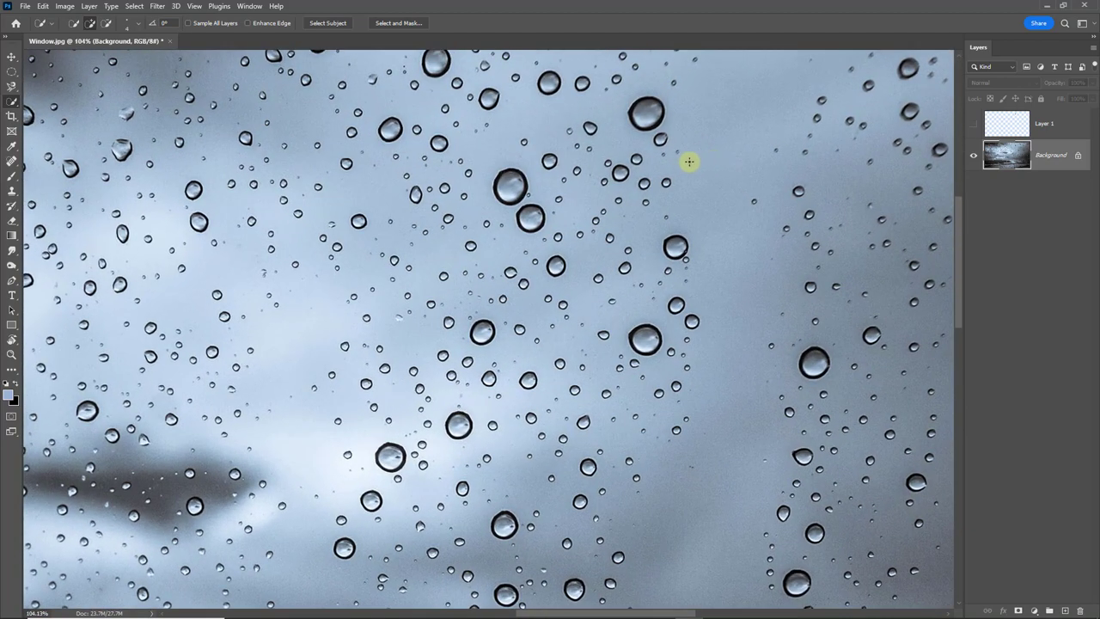
left_click(13, 165)
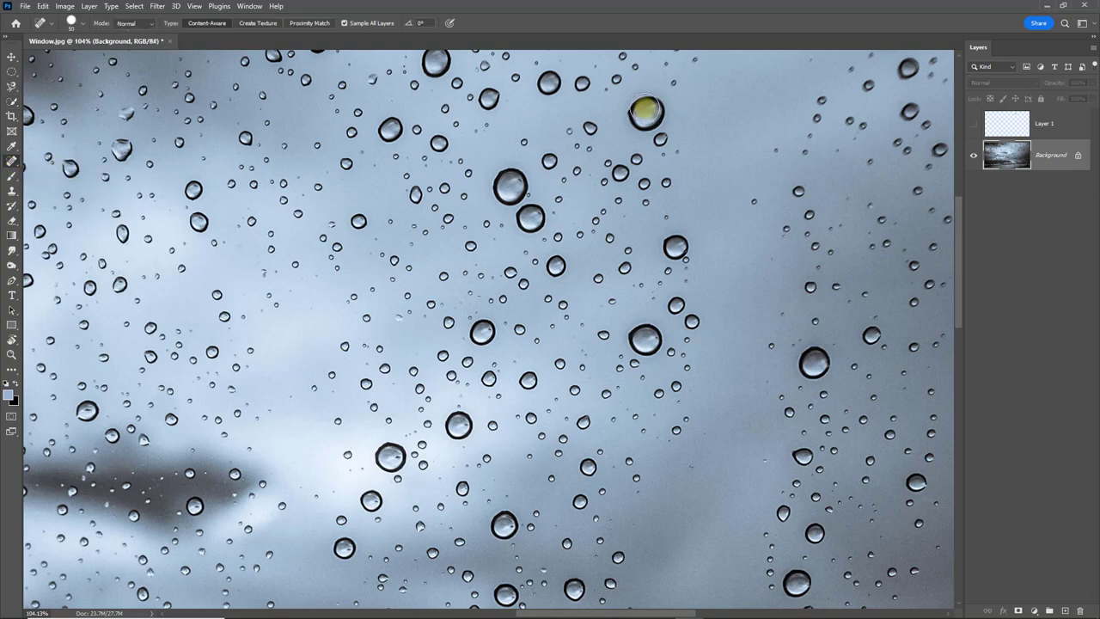
left_click(646, 112)
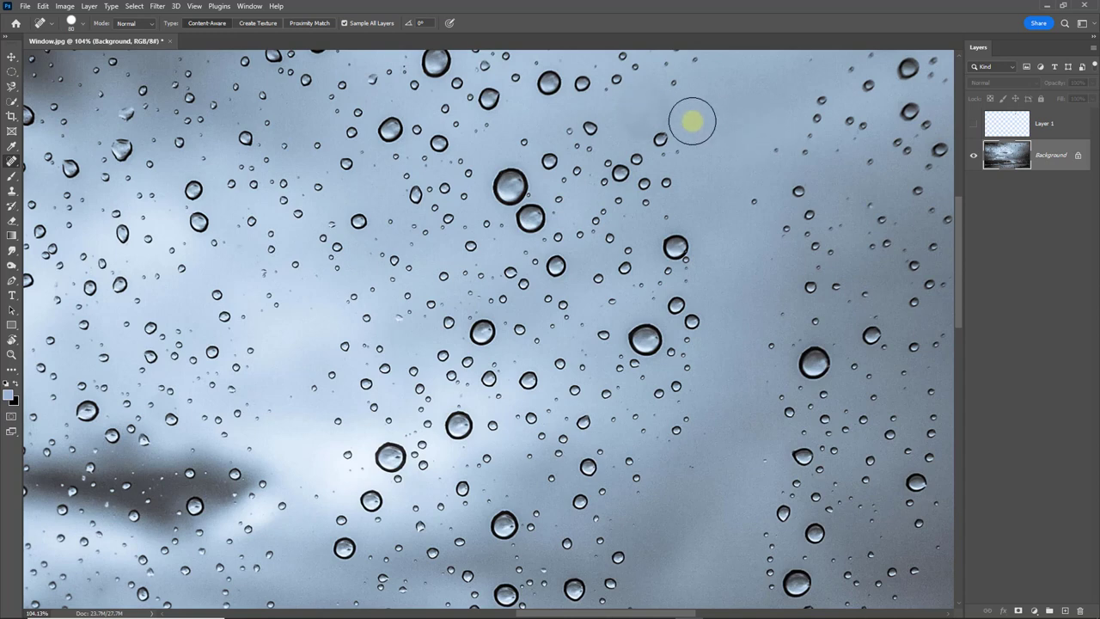
left_click(668, 109)
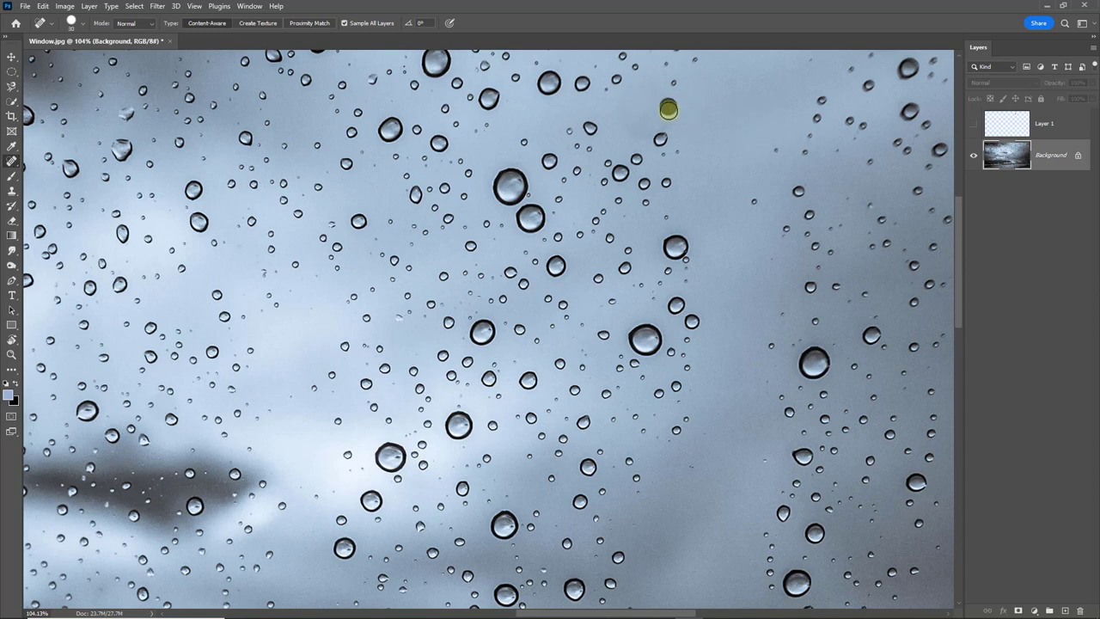
left_click(631, 118)
left_click(666, 121)
left_click(649, 92)
key("ctrl+0")
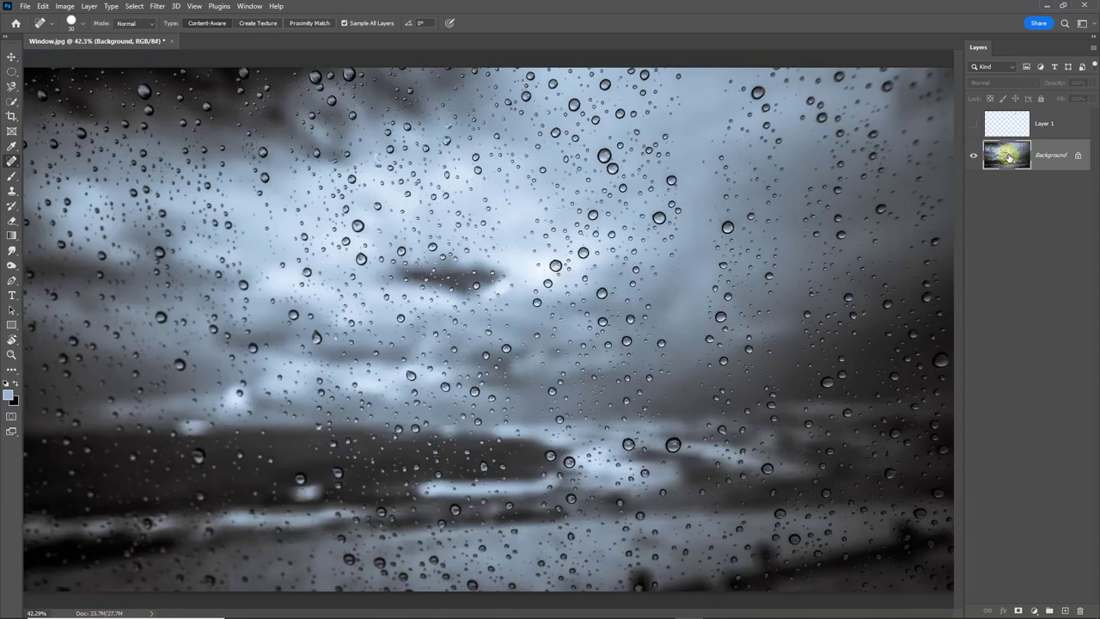
- Show and select Layer 1, then nudge the droplet right with the Move tool
left_click(973, 126)
left_click(1005, 124)
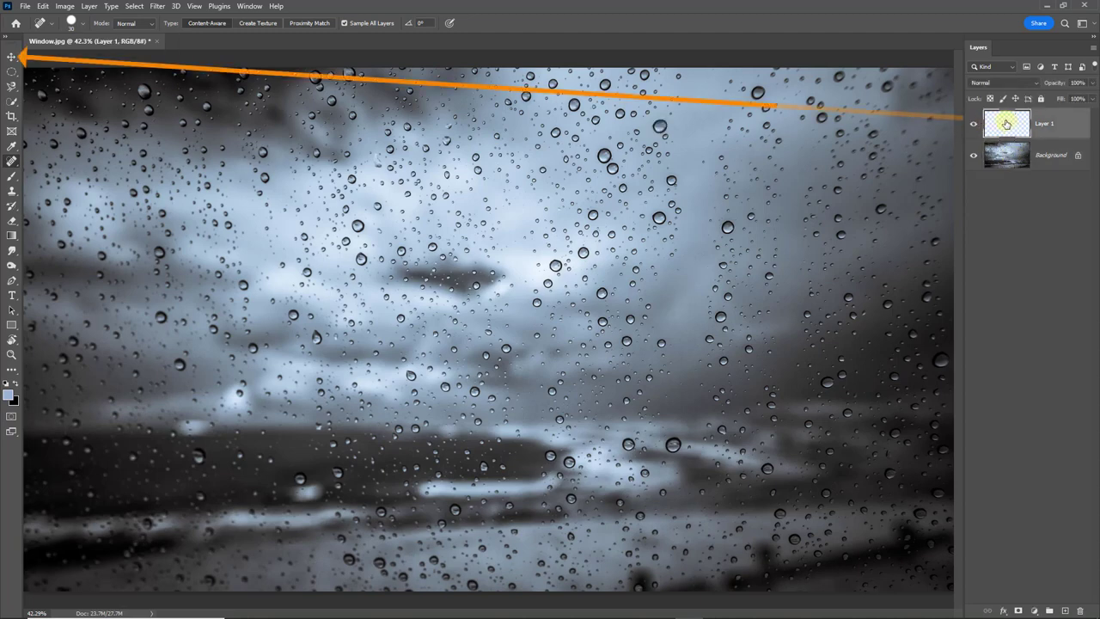
left_click(13, 55)
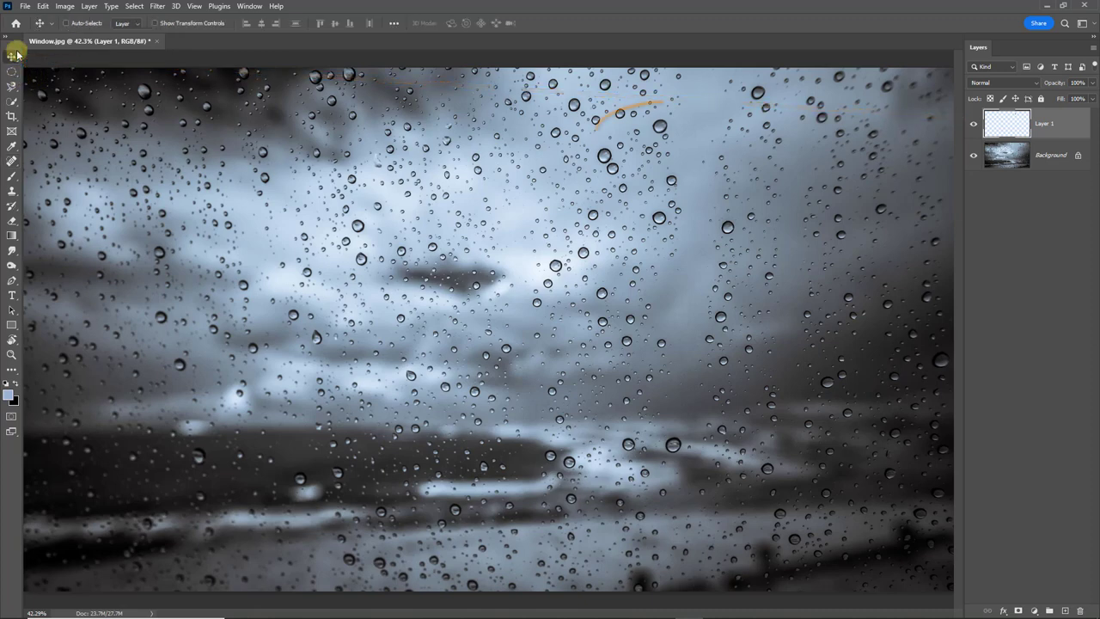
key("shift+Right")
key("shift+Right")
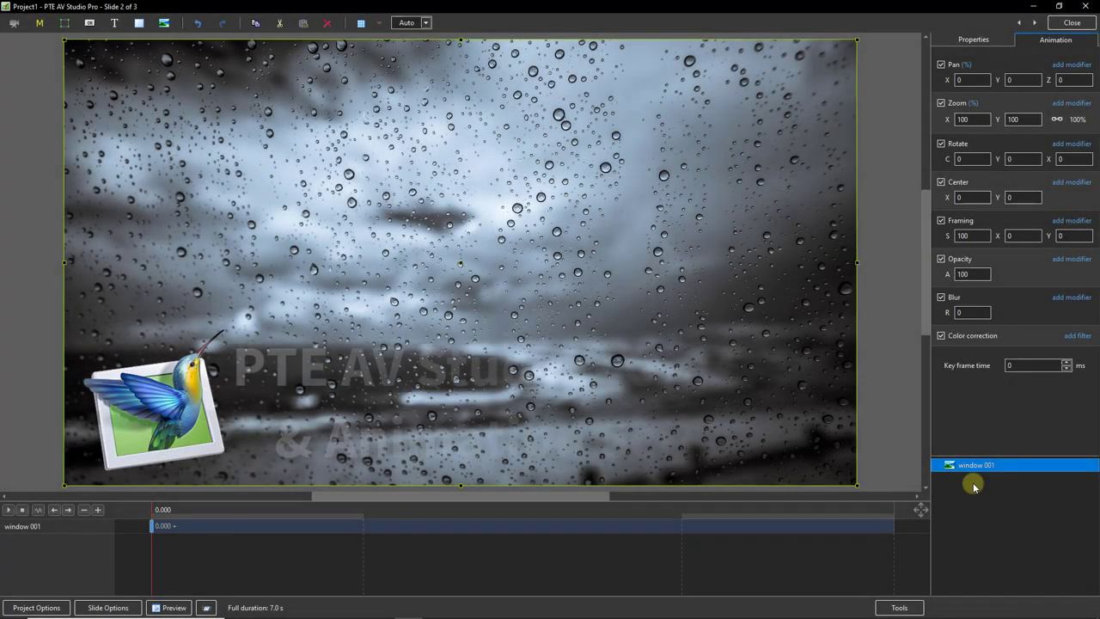
- Add the 'Window droplet' PNG from the Project folder as a new image object on slide 2
left_click(36, 124)
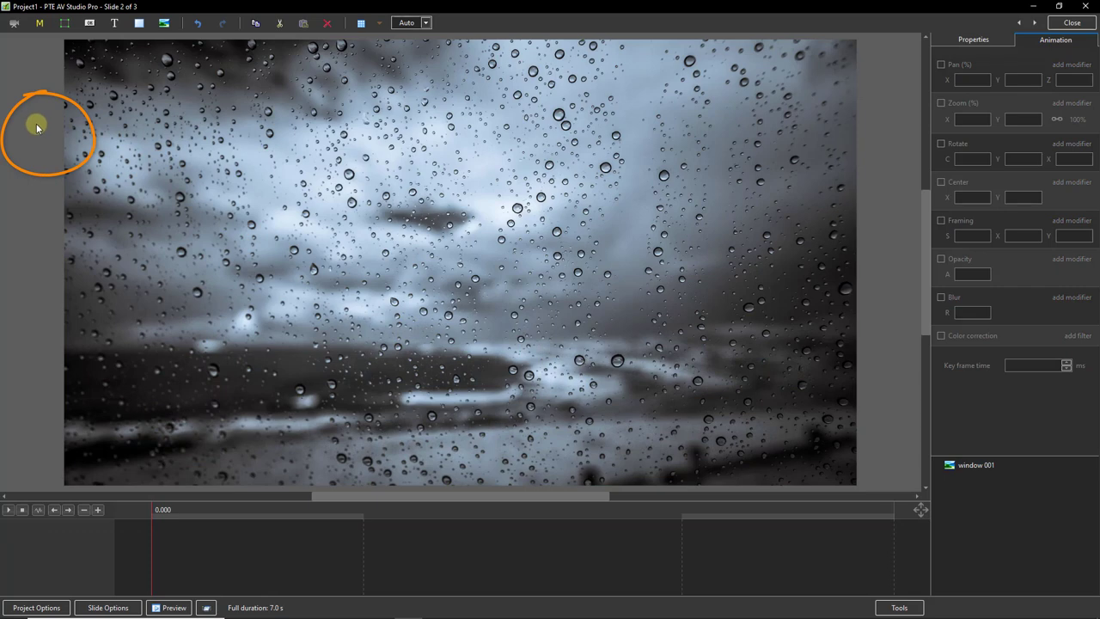
left_click(164, 24)
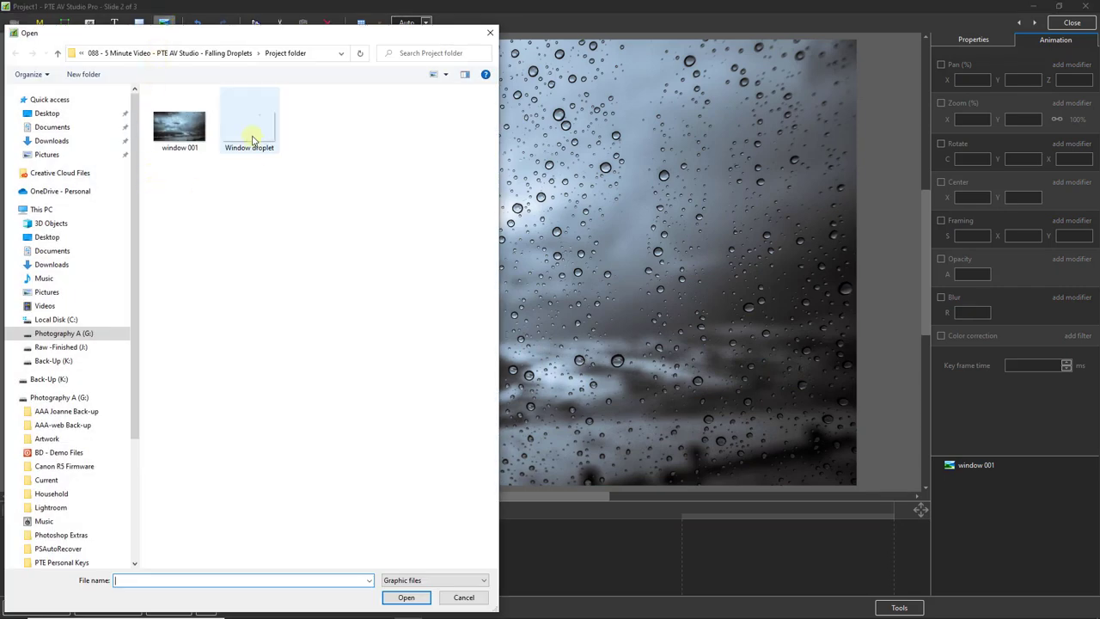
left_click(252, 131)
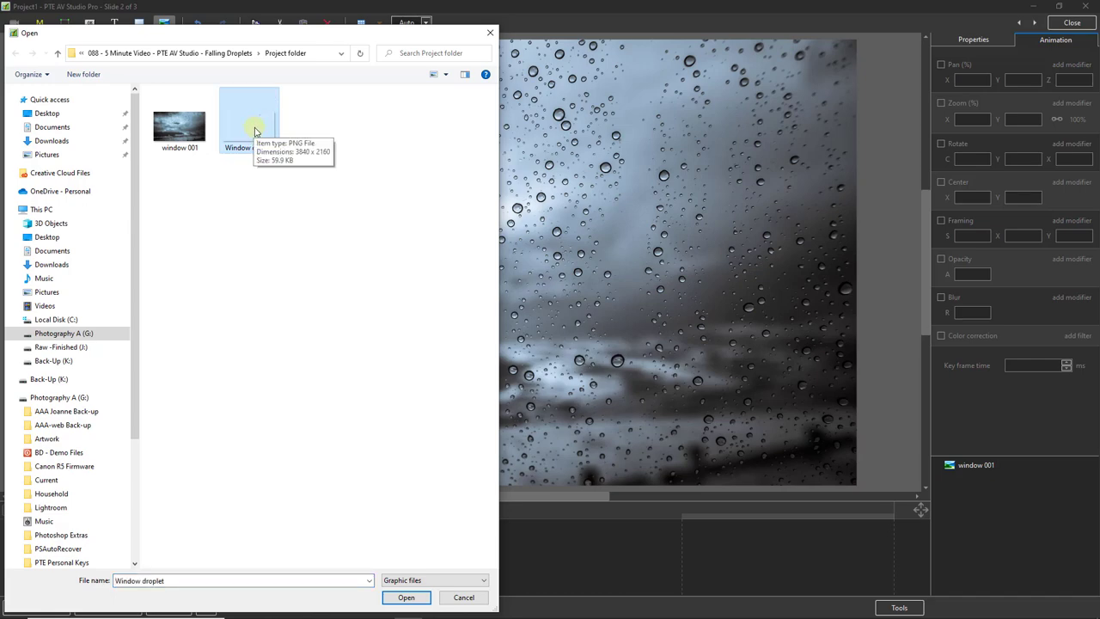
double_click(254, 131)
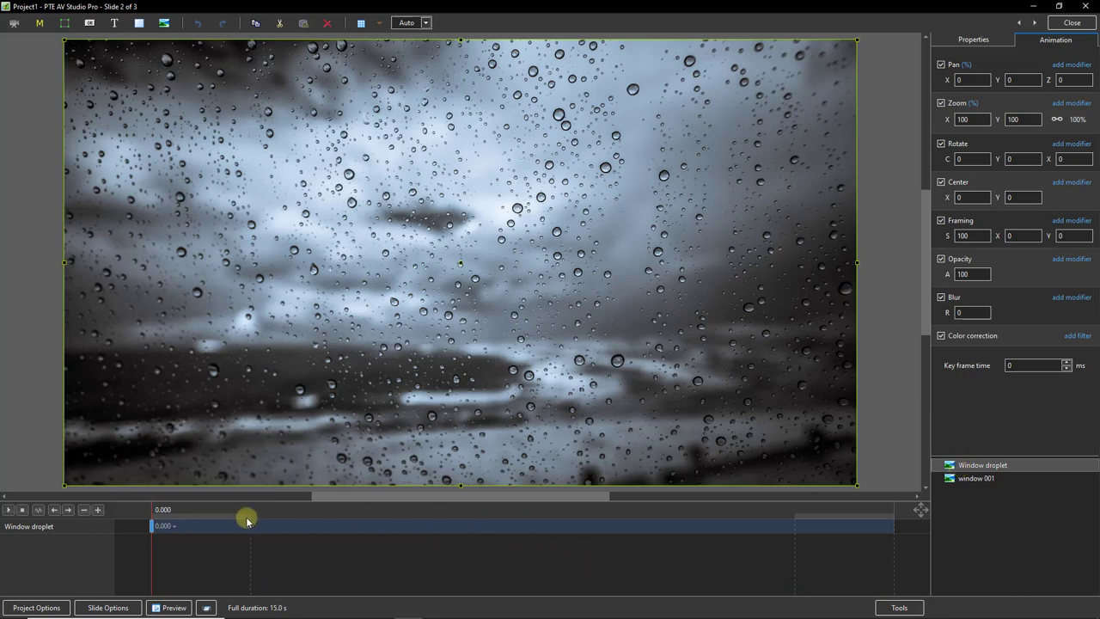
- Clone the droplet's starting keyframe to 3.160 s, then clone another at 4.873 s
right_click(151, 528)
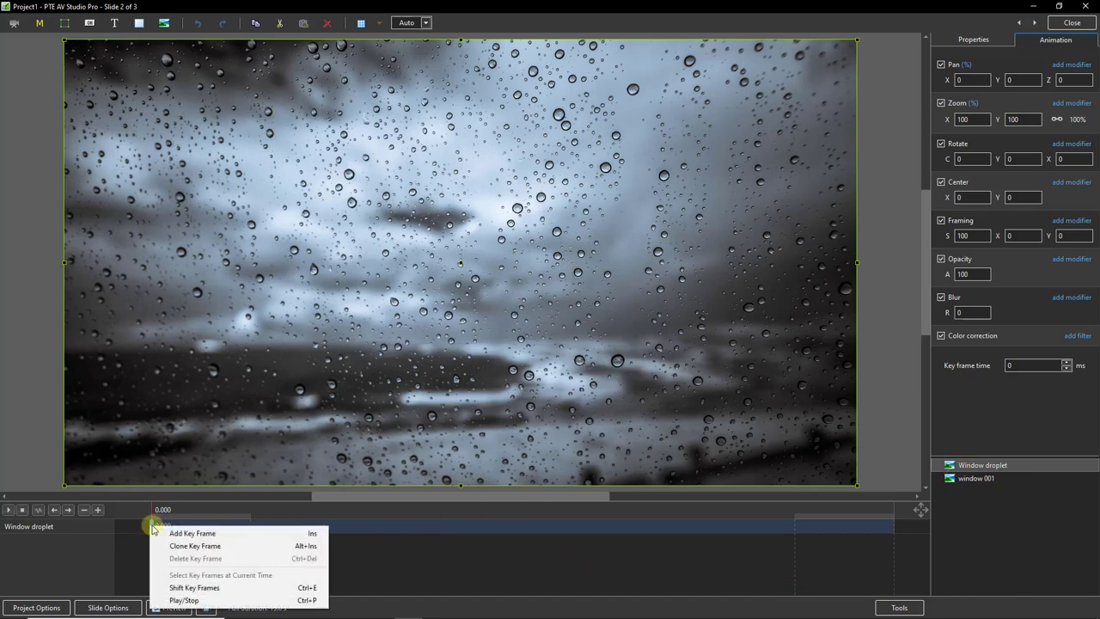
left_click(185, 553)
left_click_drag(170, 528, 307, 526)
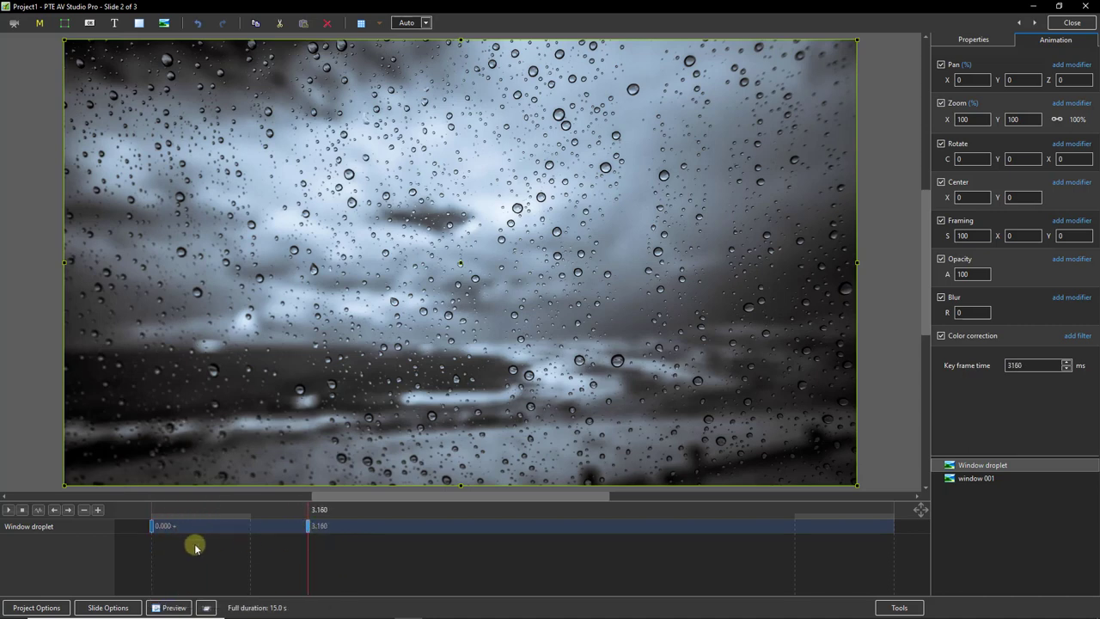
left_click(152, 526)
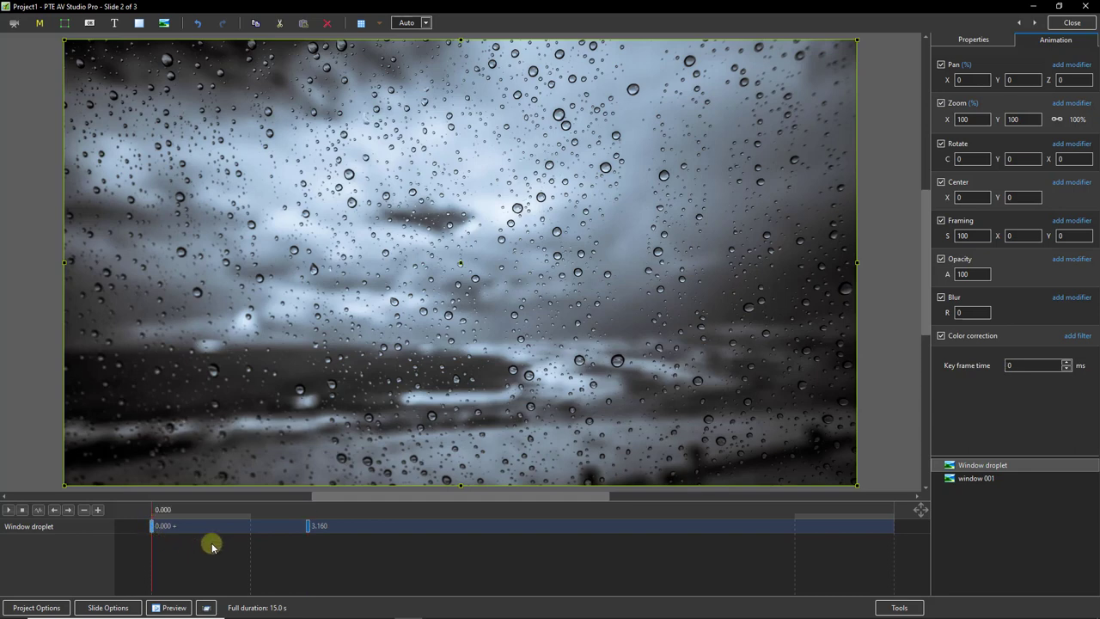
left_click(311, 531)
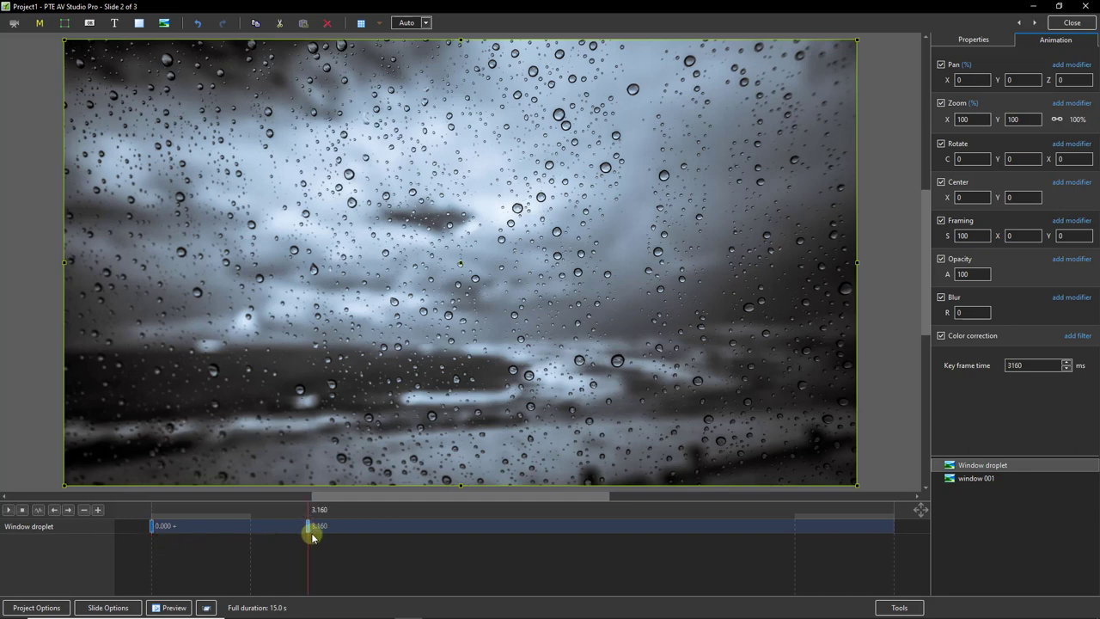
right_click(393, 526)
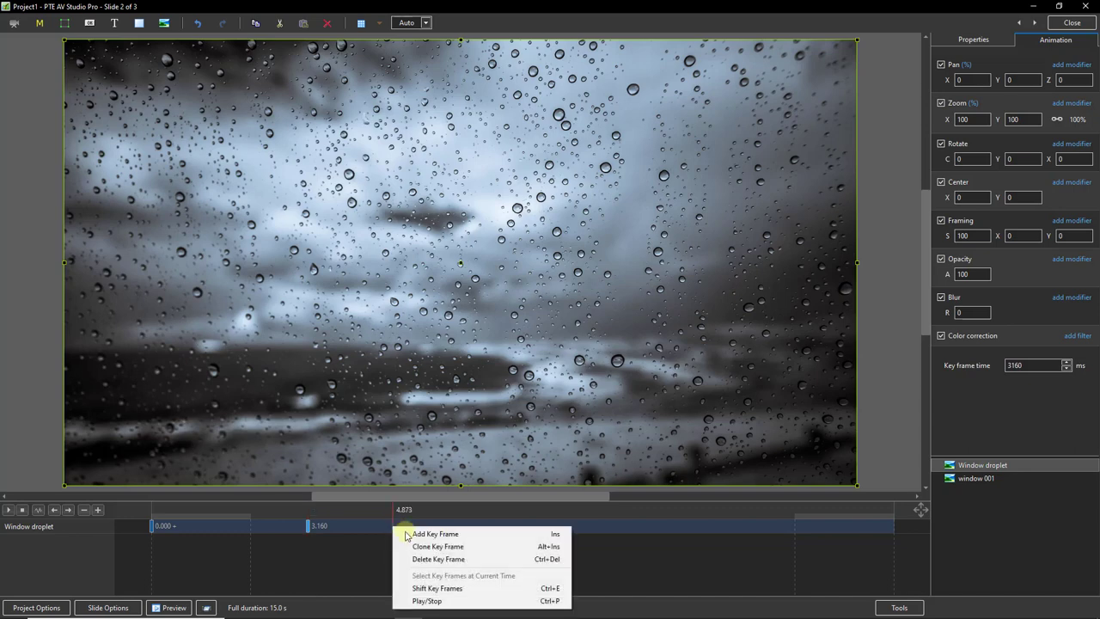
left_click(416, 547)
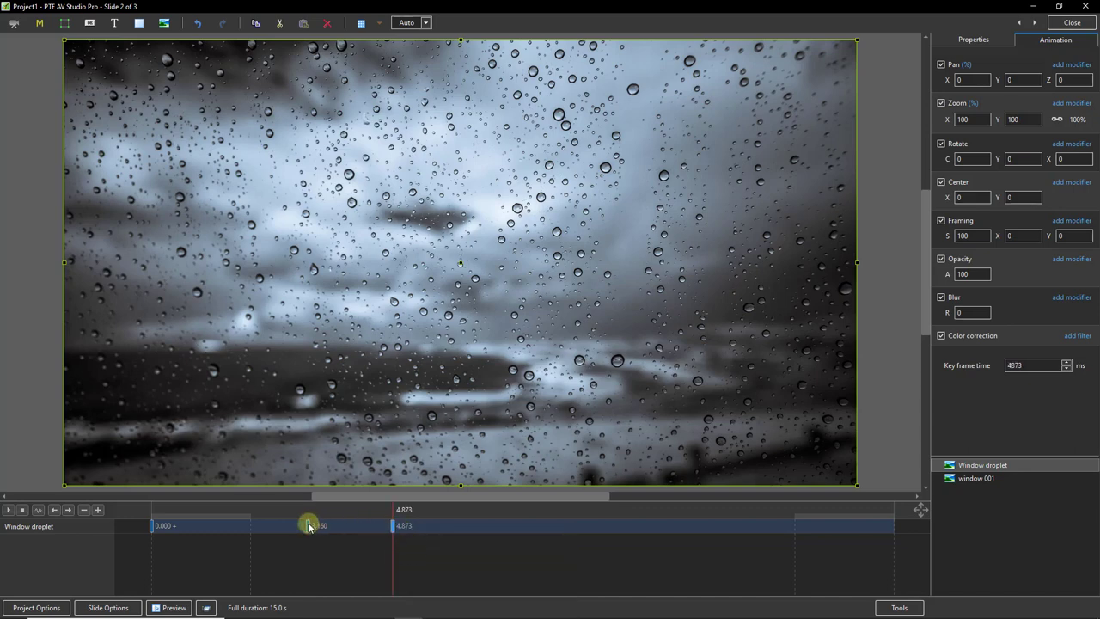
left_click(394, 525)
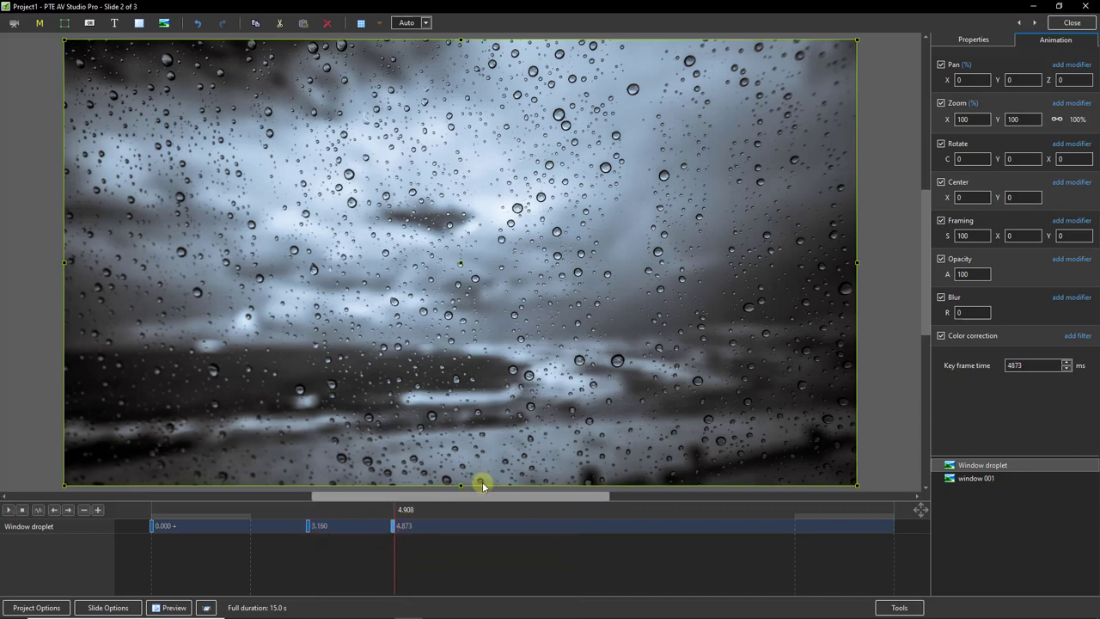
- Enter Pan Y 40 on the droplet's 4.873 s keyframe, then select the 3.160 s keyframe
double_click(1012, 79)
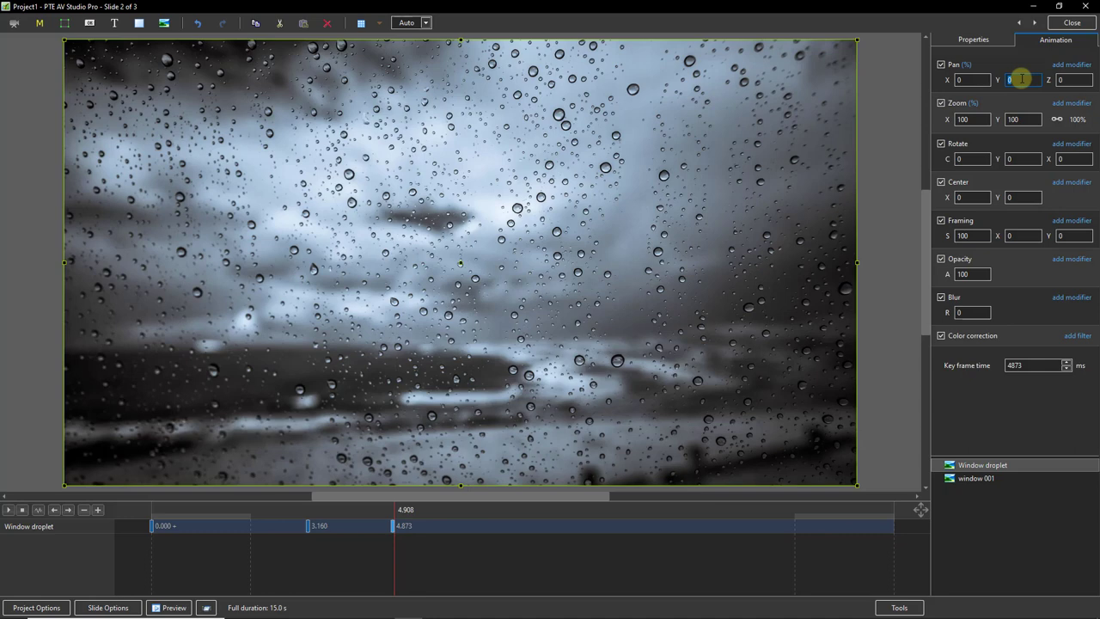
type("5")
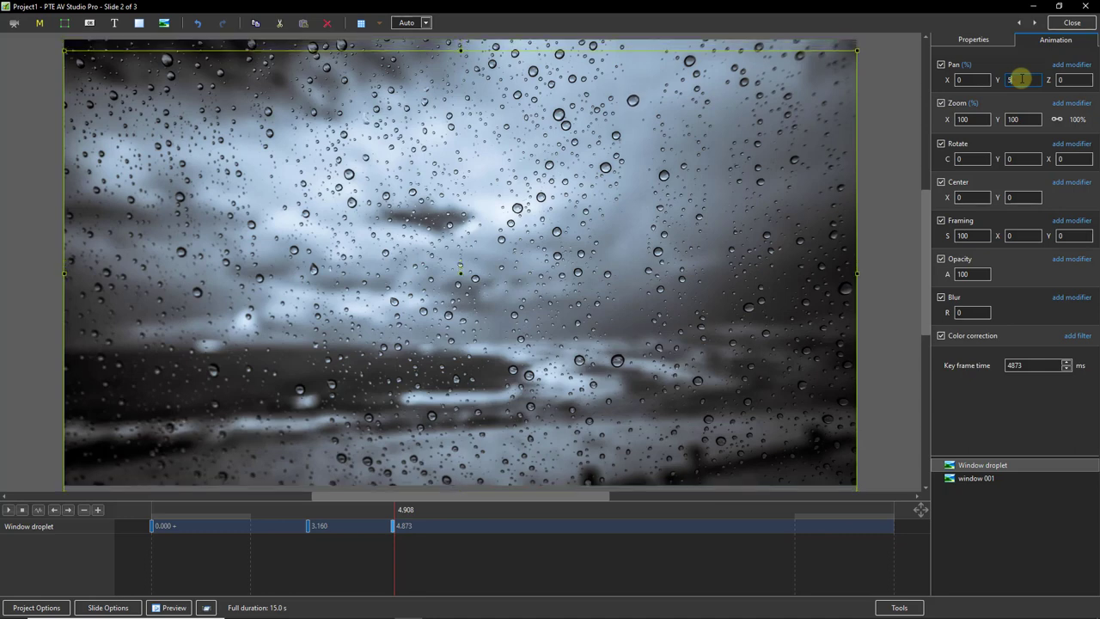
key("BackSpace")
type("15")
scroll(1021, 79, "up", 20)
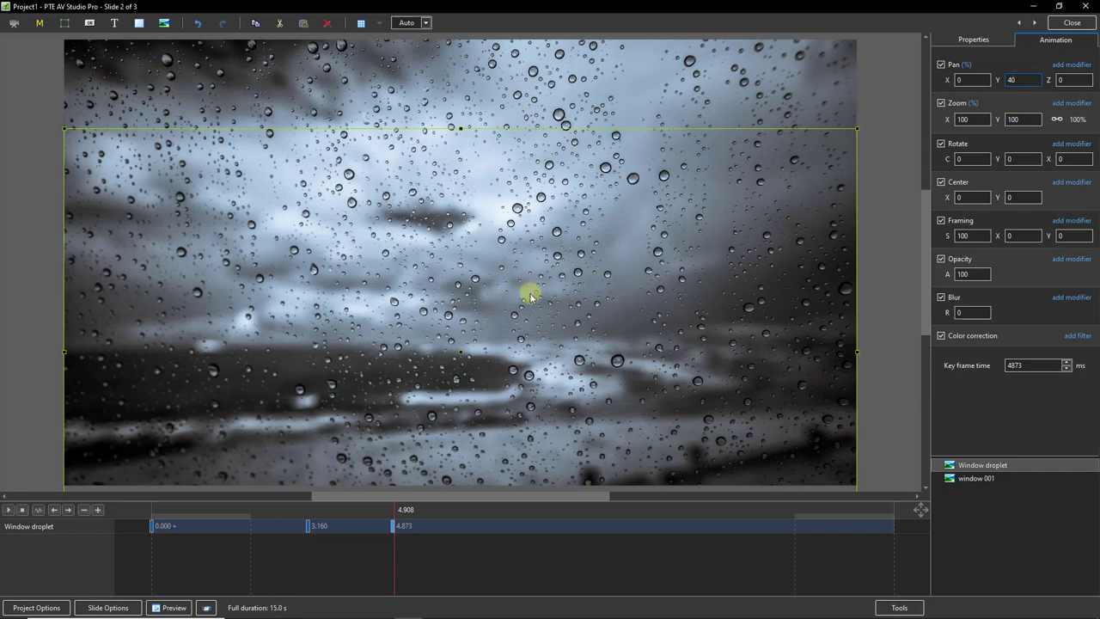
left_click(309, 527)
left_click(309, 527)
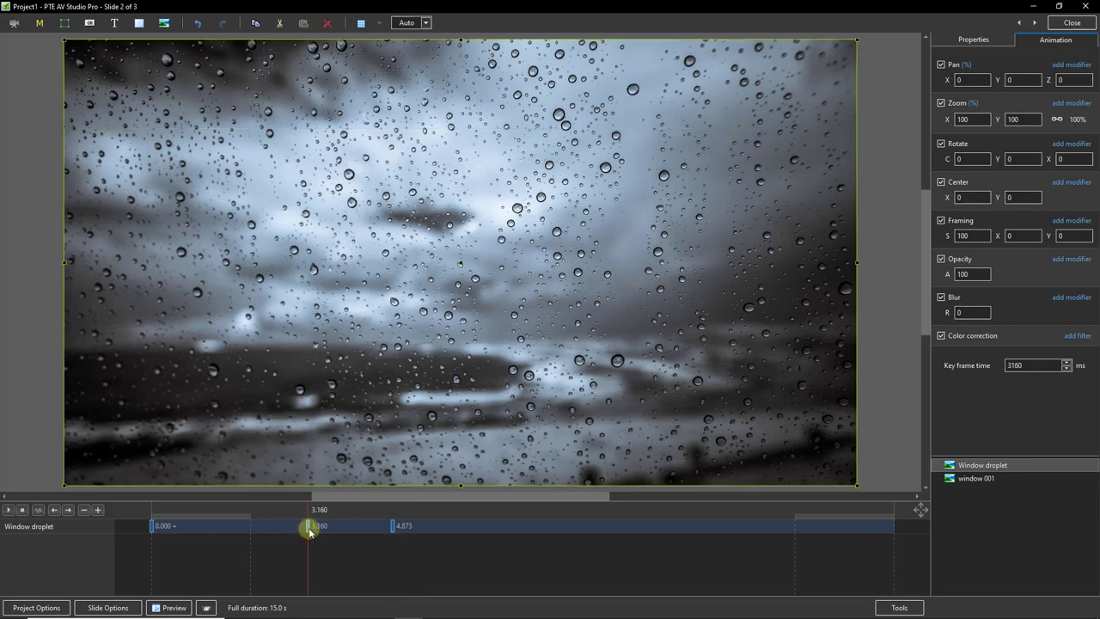
- Add an Animation speed 'Slow down' modifier to Pan at the 3.160 s keyframe
left_click(1070, 66)
mouse_move(1040, 81)
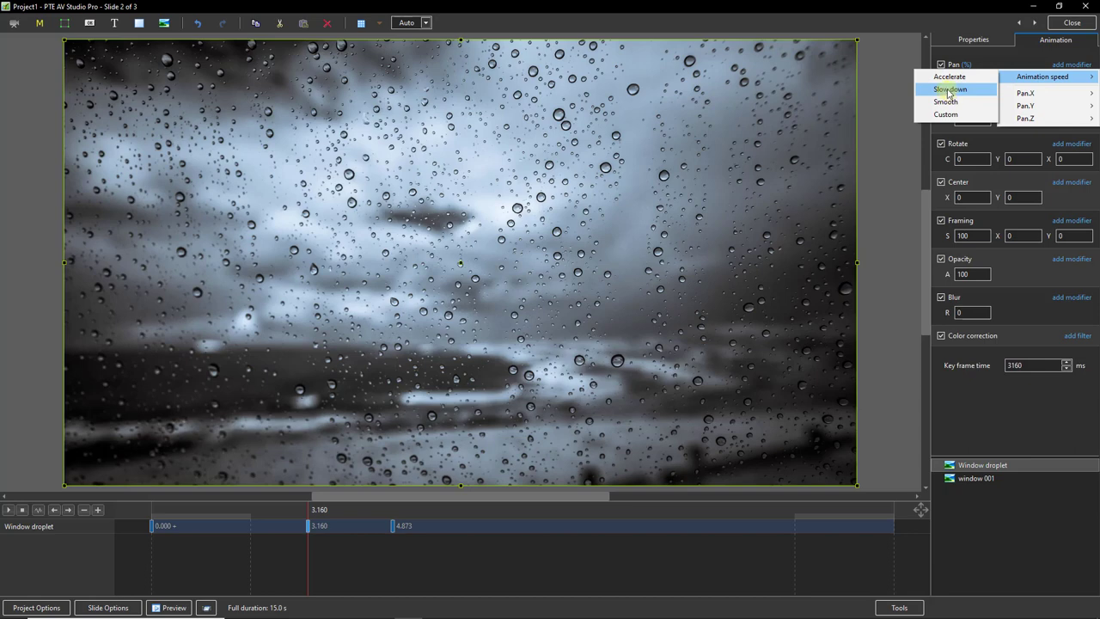
left_click(949, 92)
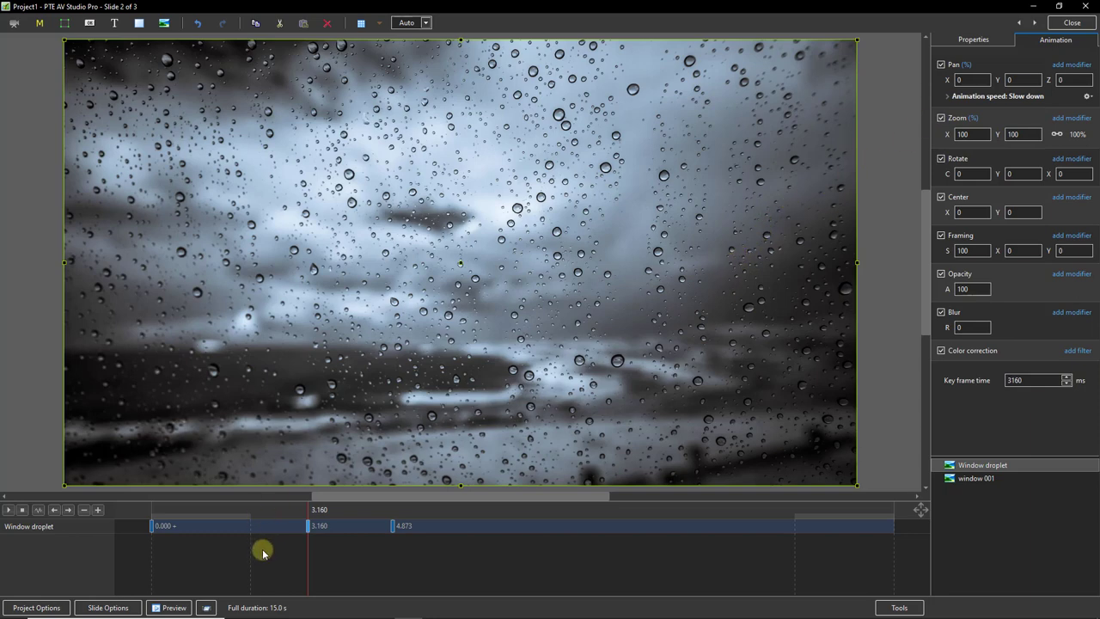
- Preview the droplet's fall from before the second keyframe, then stop playback
left_click(229, 546)
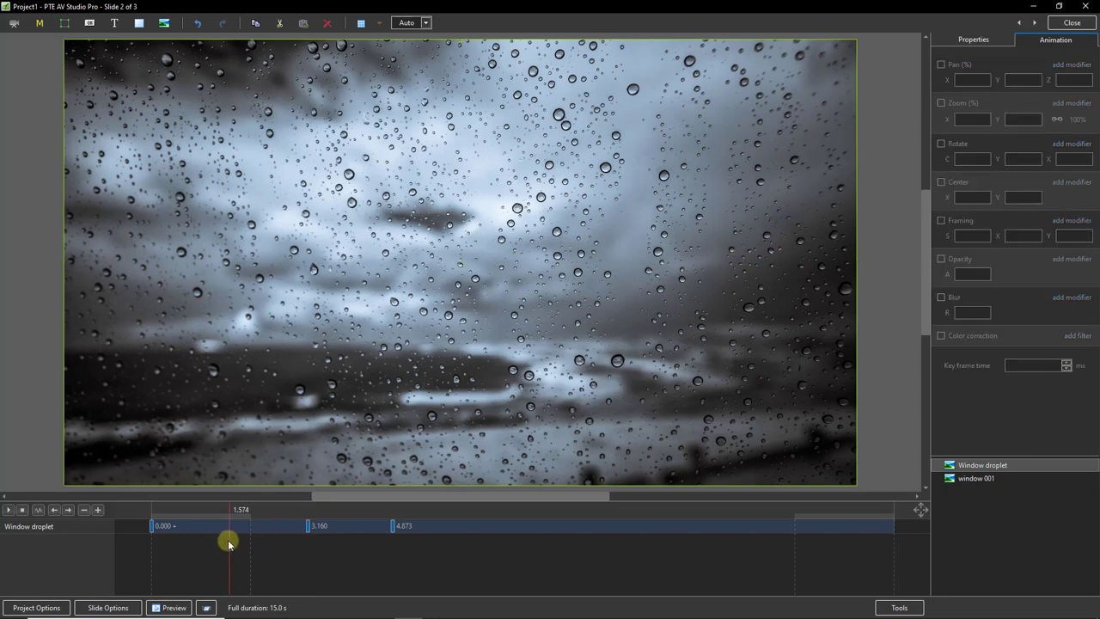
left_click(8, 509)
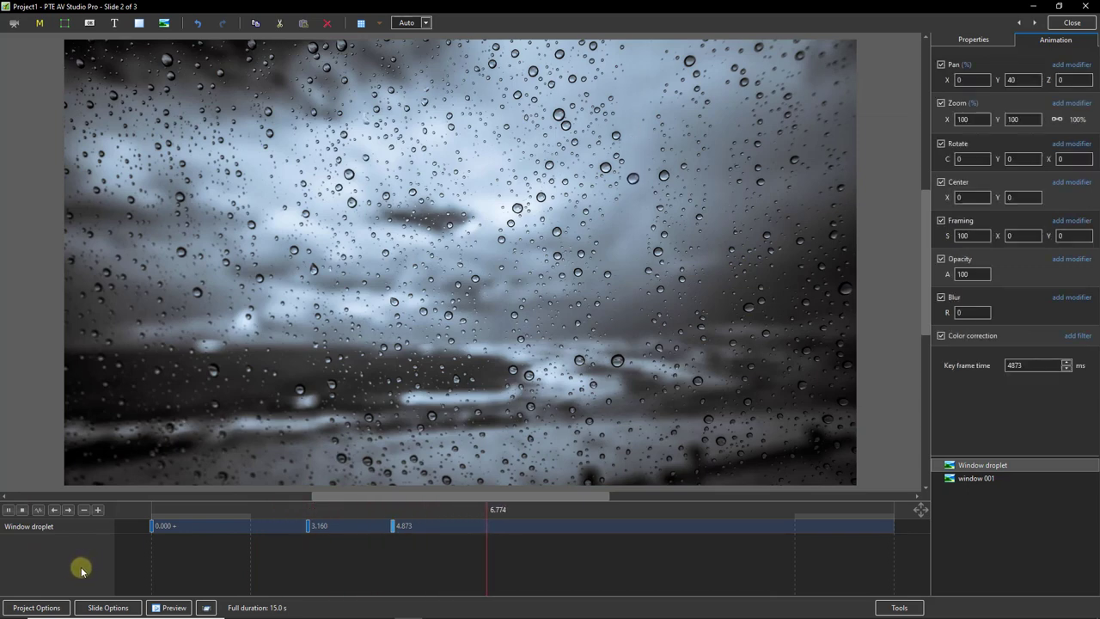
key("space")
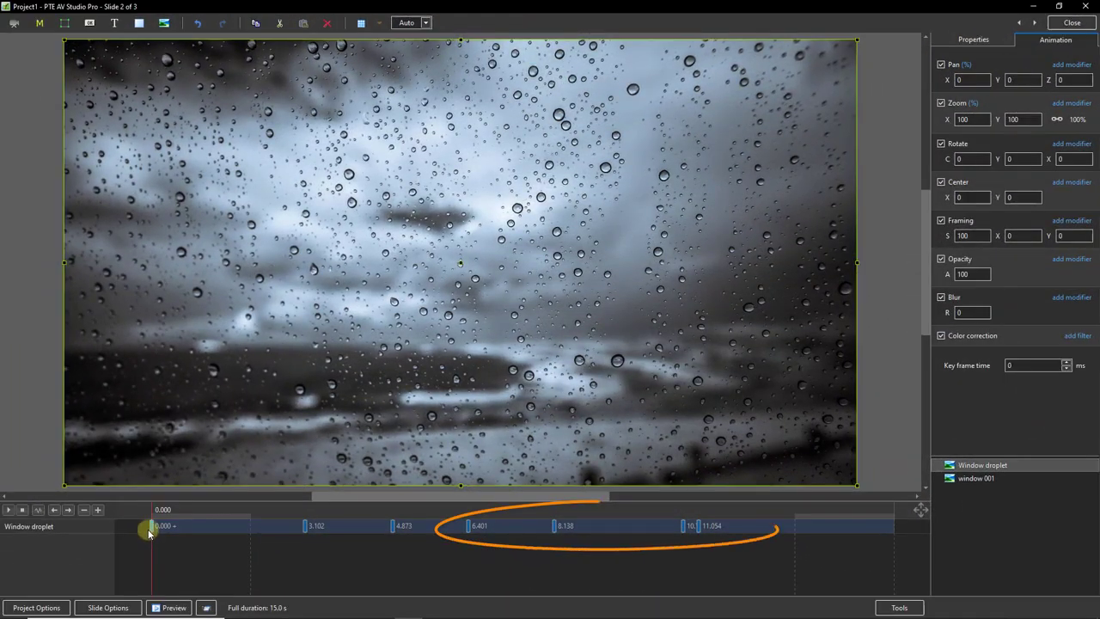
left_click(305, 527)
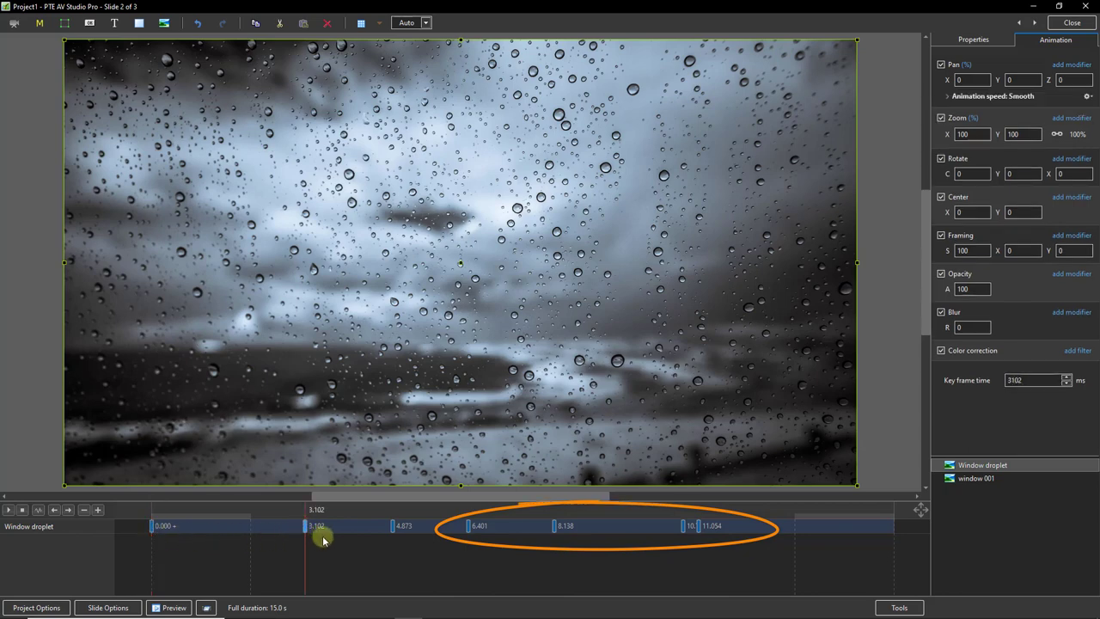
left_click(393, 526)
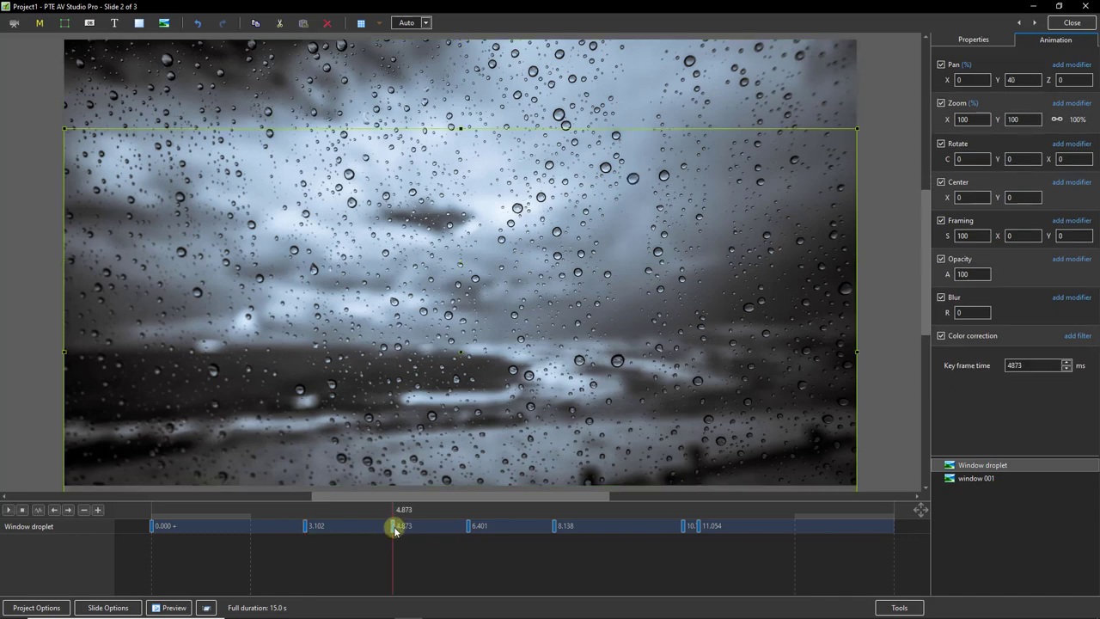
left_click(468, 527)
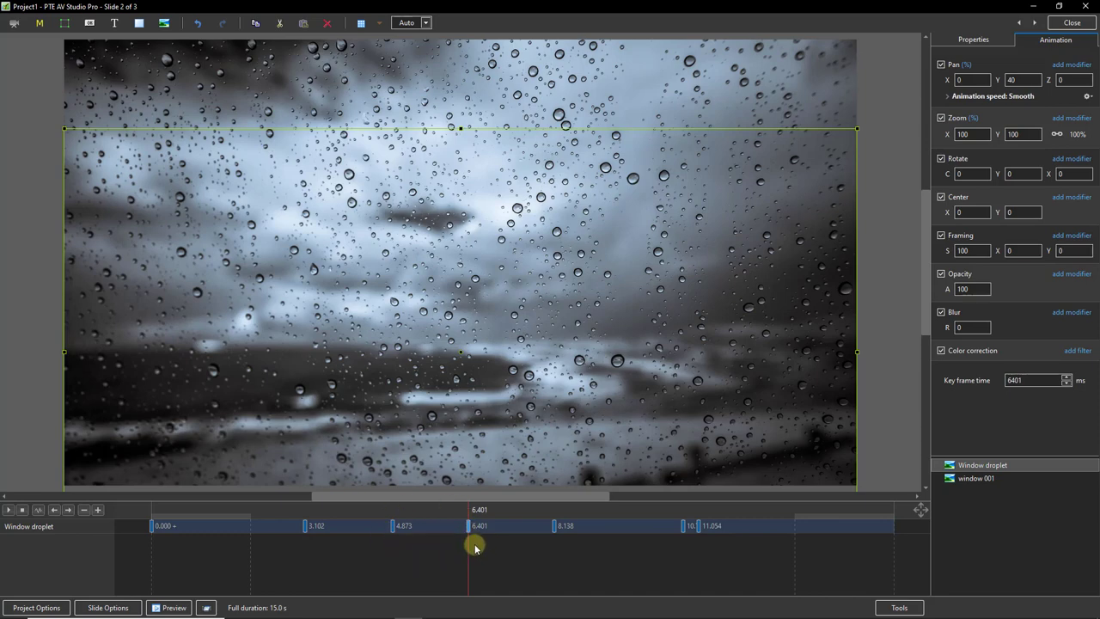
left_click(556, 527)
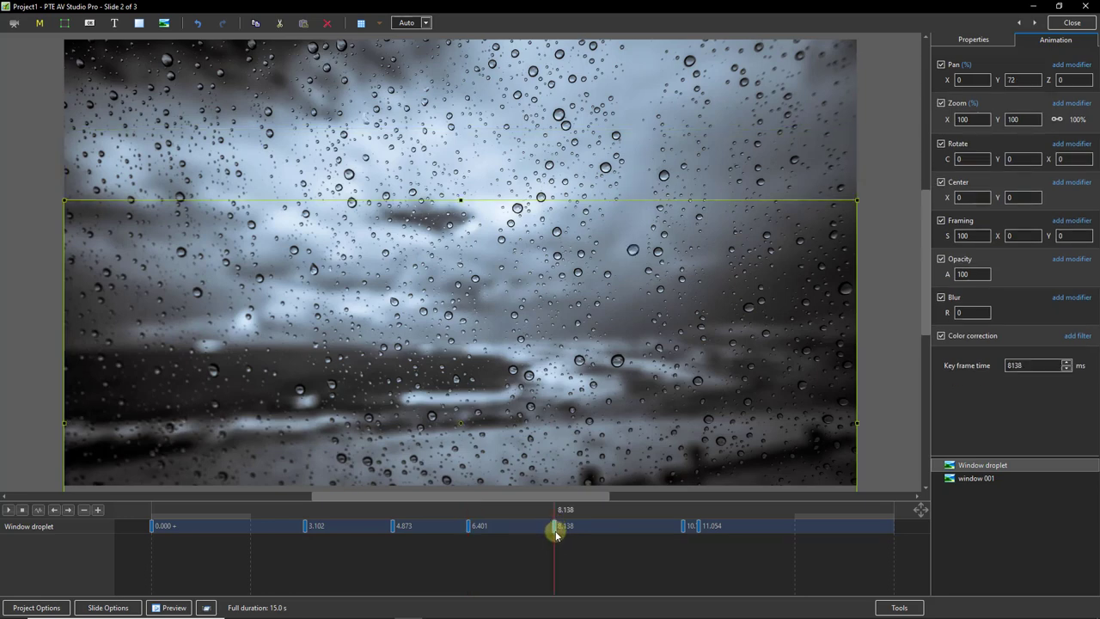
left_click(685, 526)
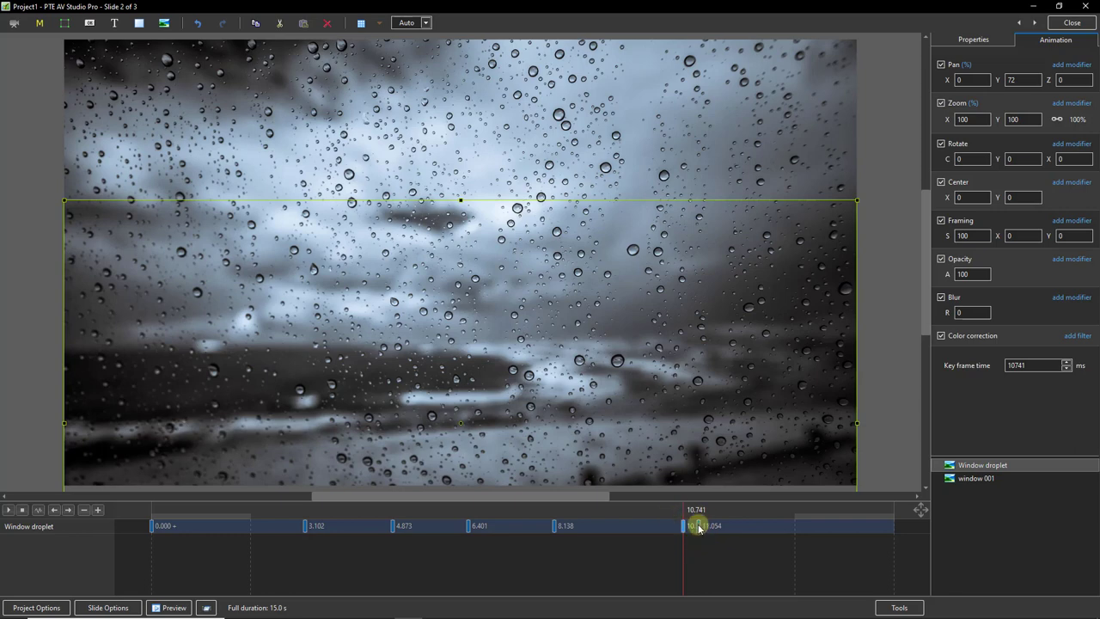
left_click(697, 528)
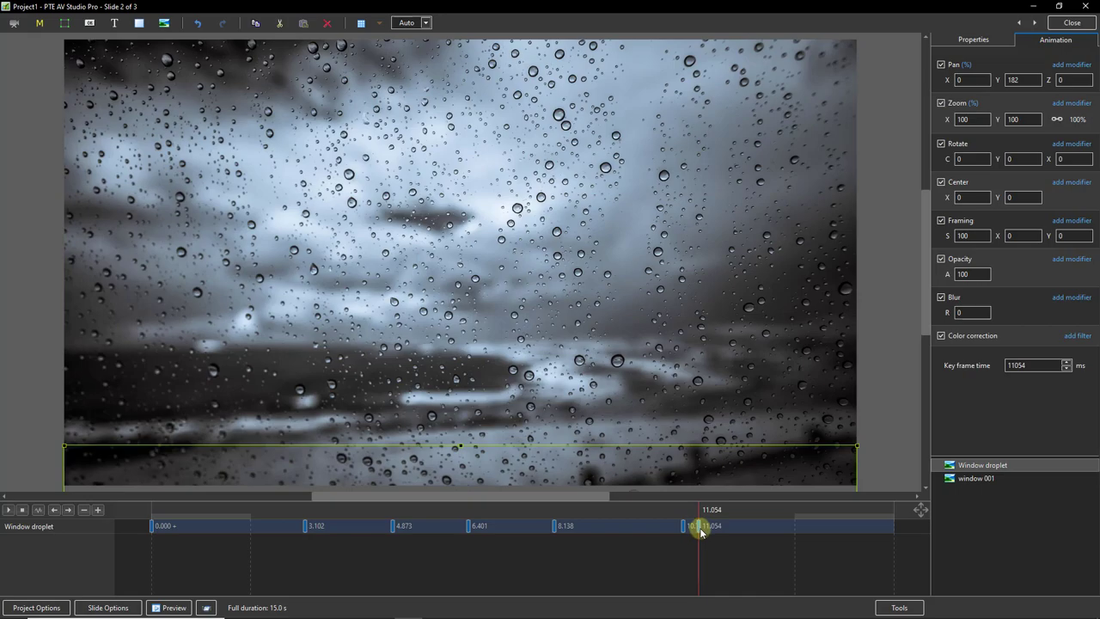